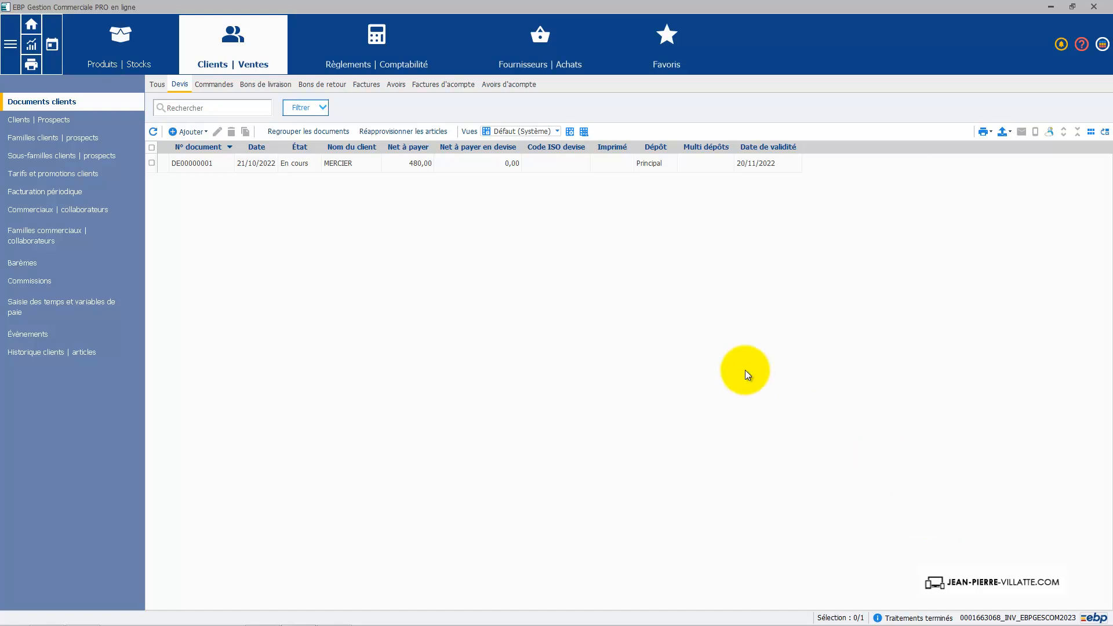
# - Open quote DE00000001 and display its print preview in a maximized window
pyautogui.click(349, 163)
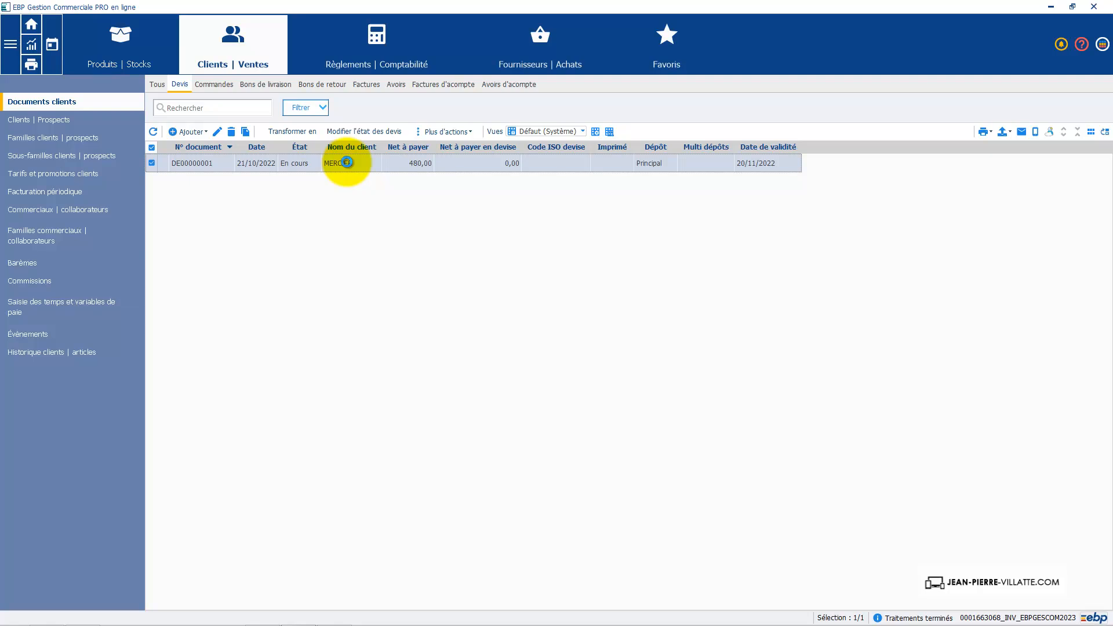
pyautogui.doubleClick(347, 163)
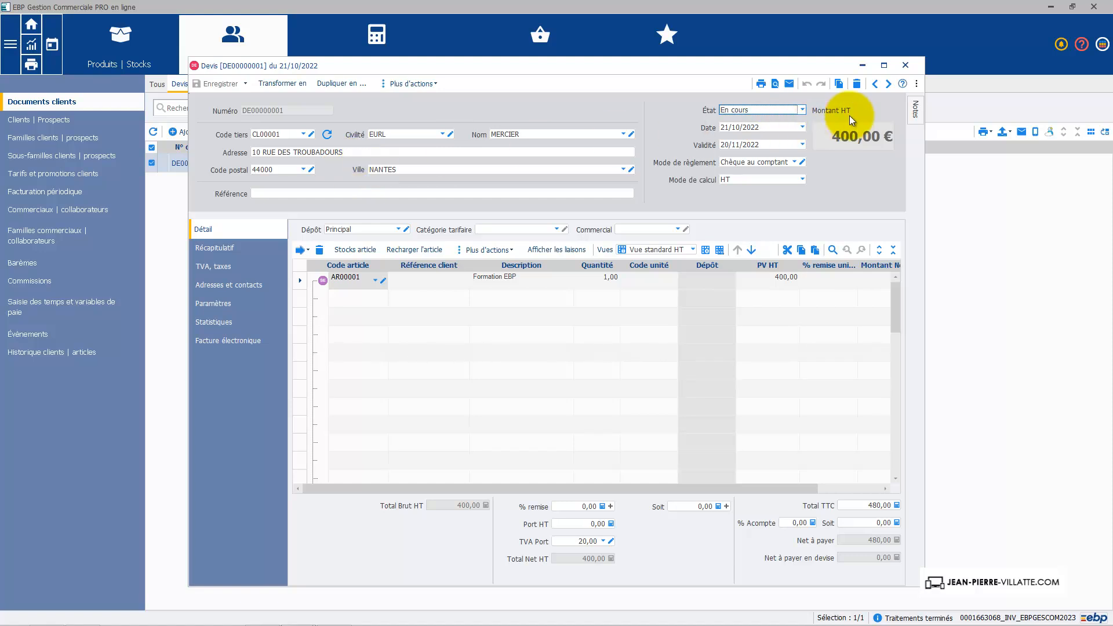
pyautogui.click(777, 88)
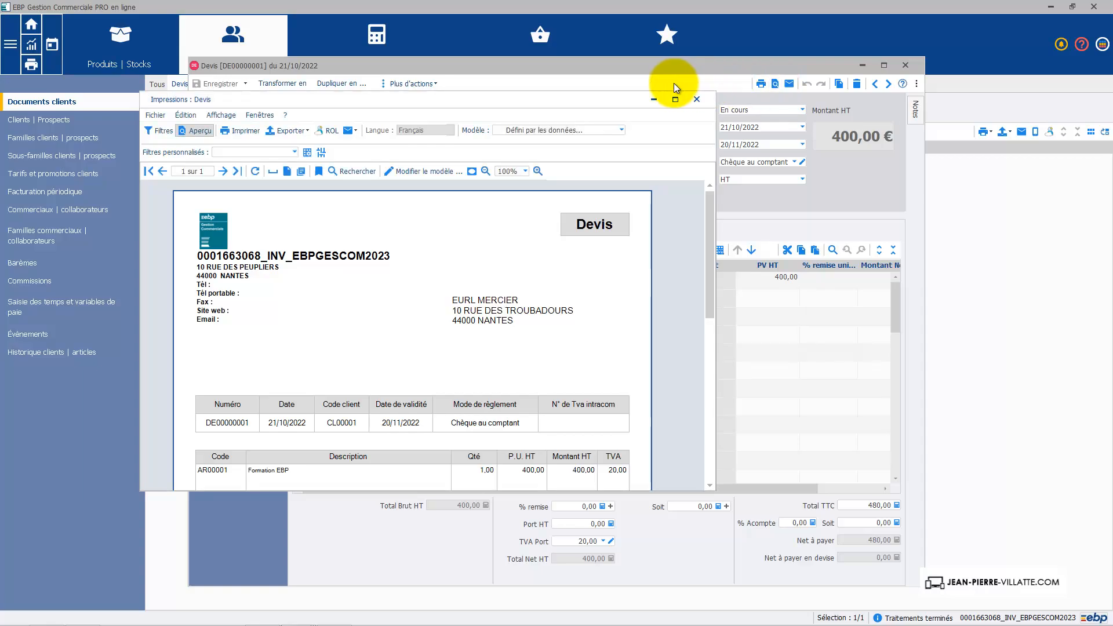
pyautogui.click(676, 99)
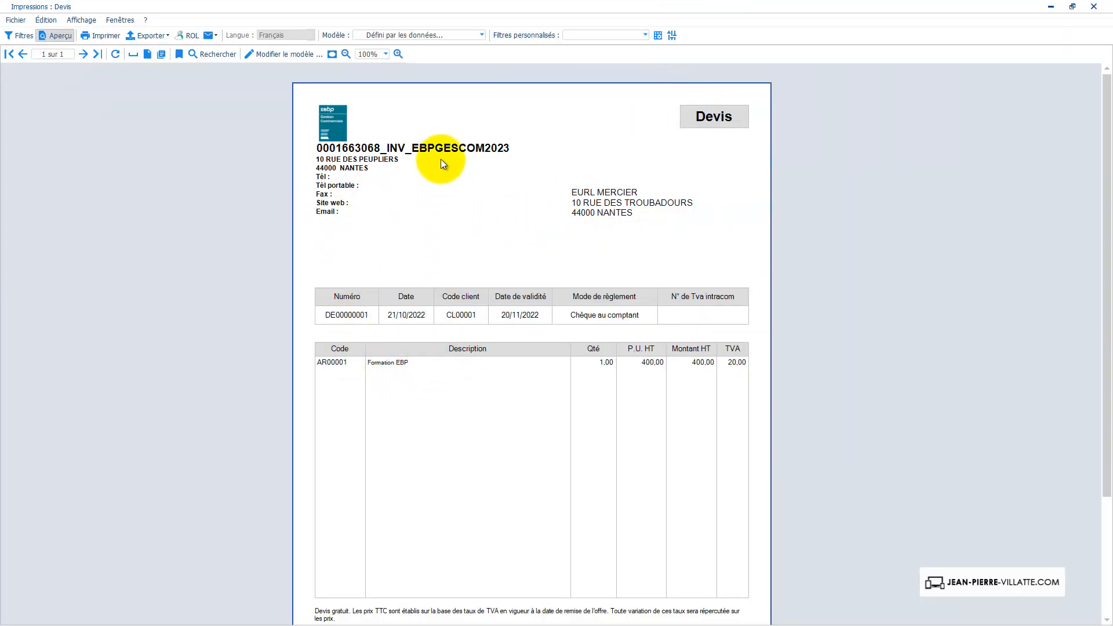
# - Start a new print model from the preview and choose the header style with logo and framed Devis box
pyautogui.click(277, 54)
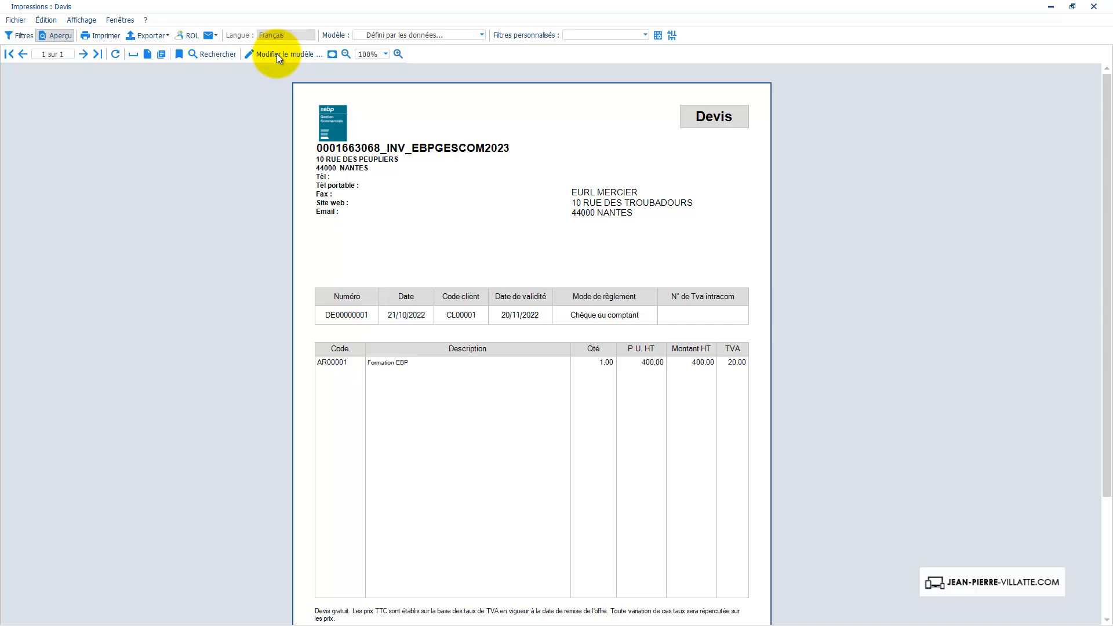
pyautogui.click(277, 53)
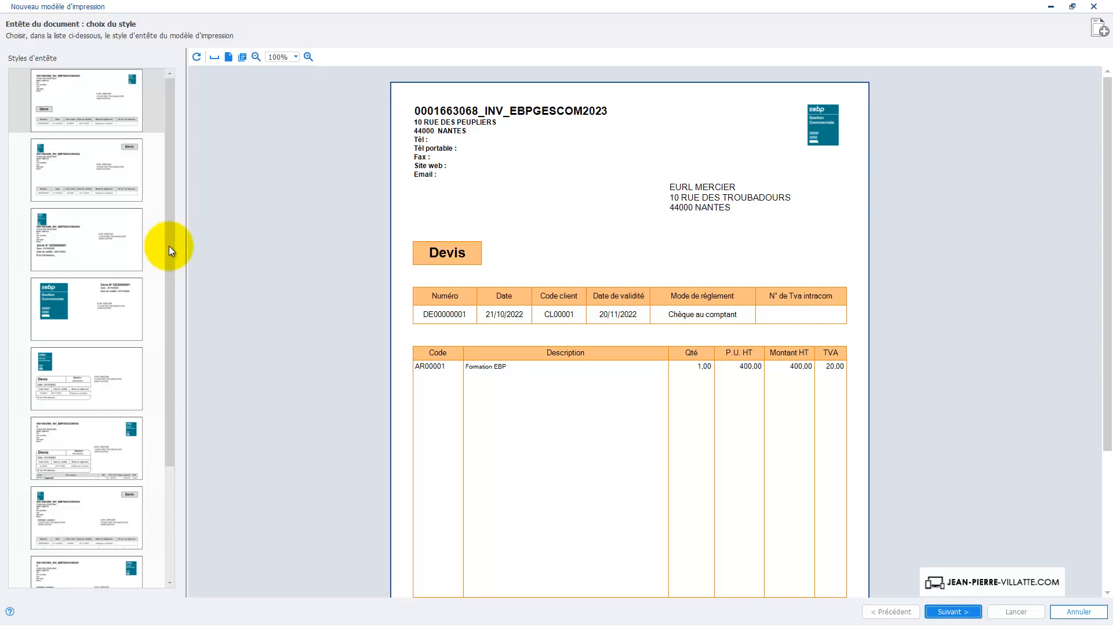
pyautogui.moveTo(169, 246); pyautogui.dragTo(169, 331)
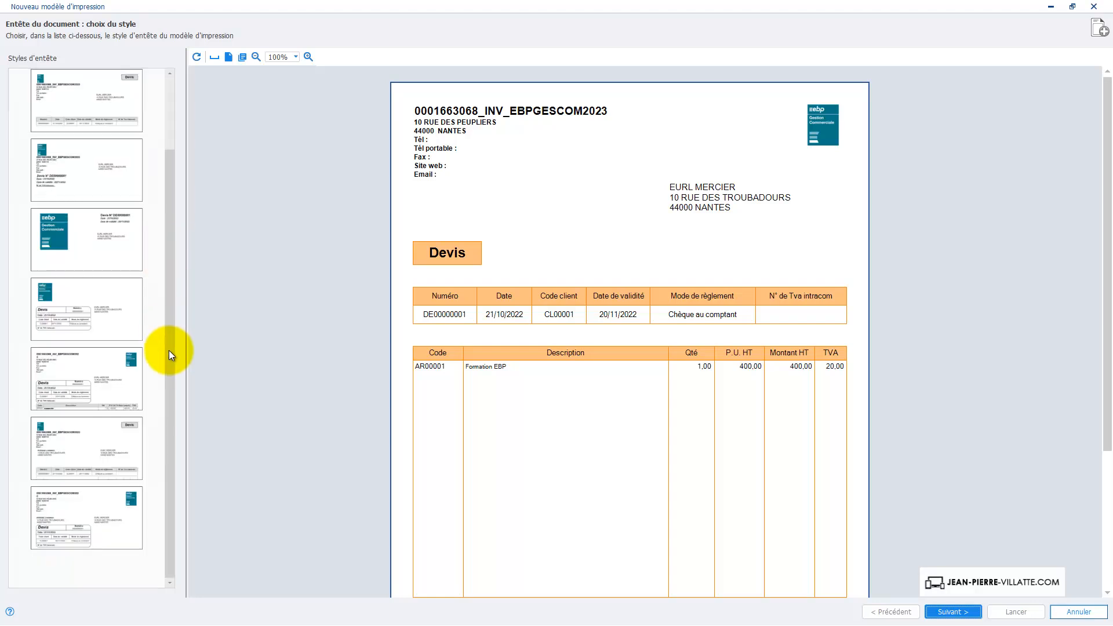
pyautogui.click(56, 378)
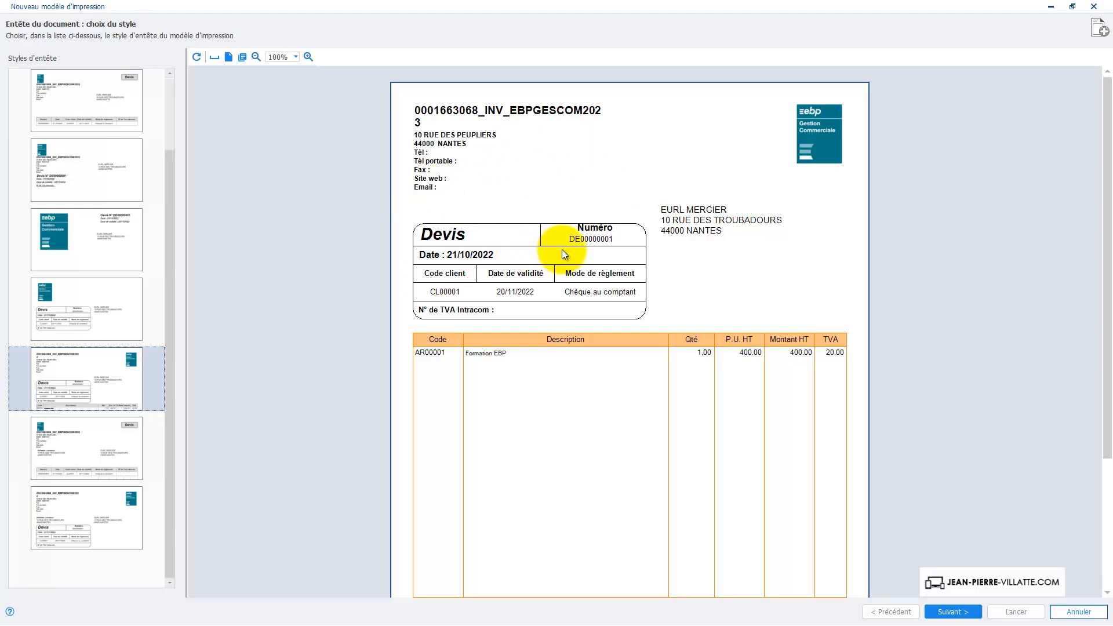
pyautogui.click(85, 239)
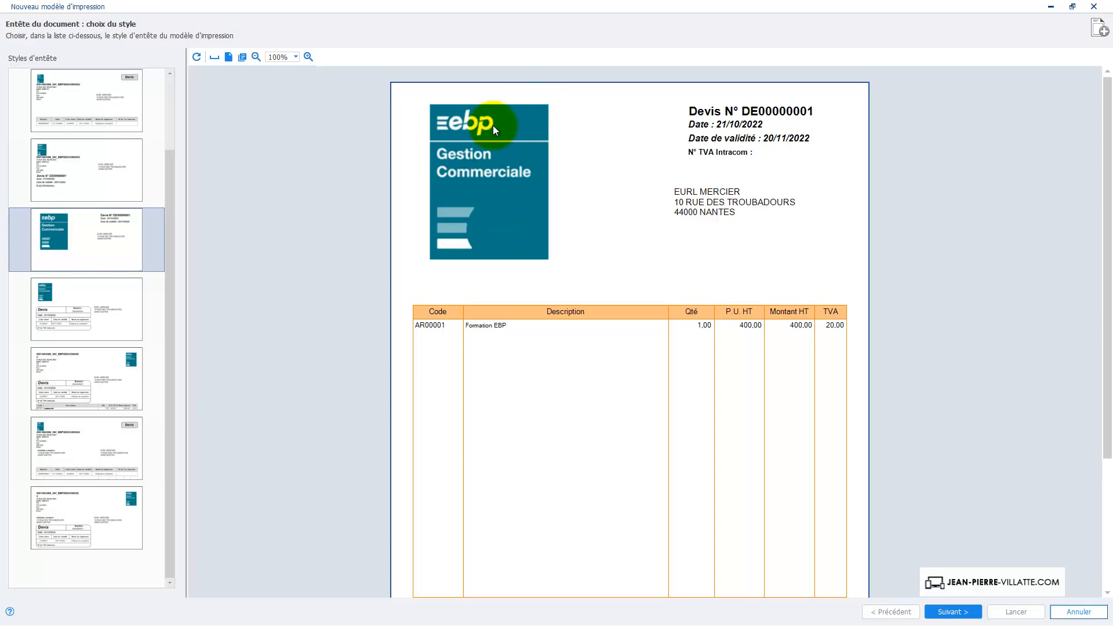
pyautogui.click(73, 97)
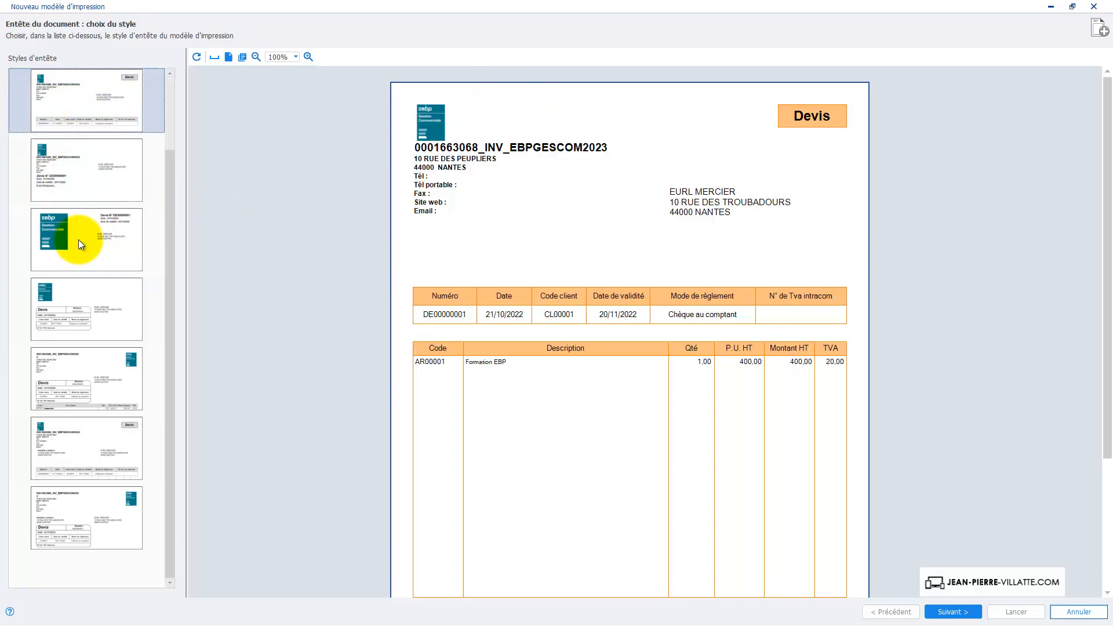
pyautogui.click(64, 314)
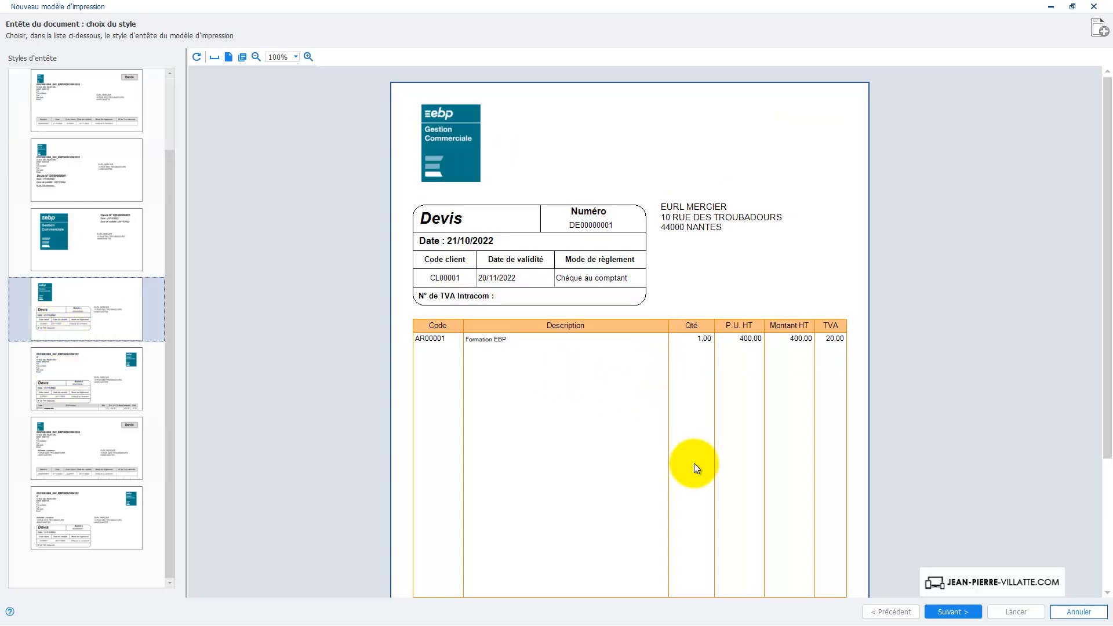
pyautogui.click(956, 613)
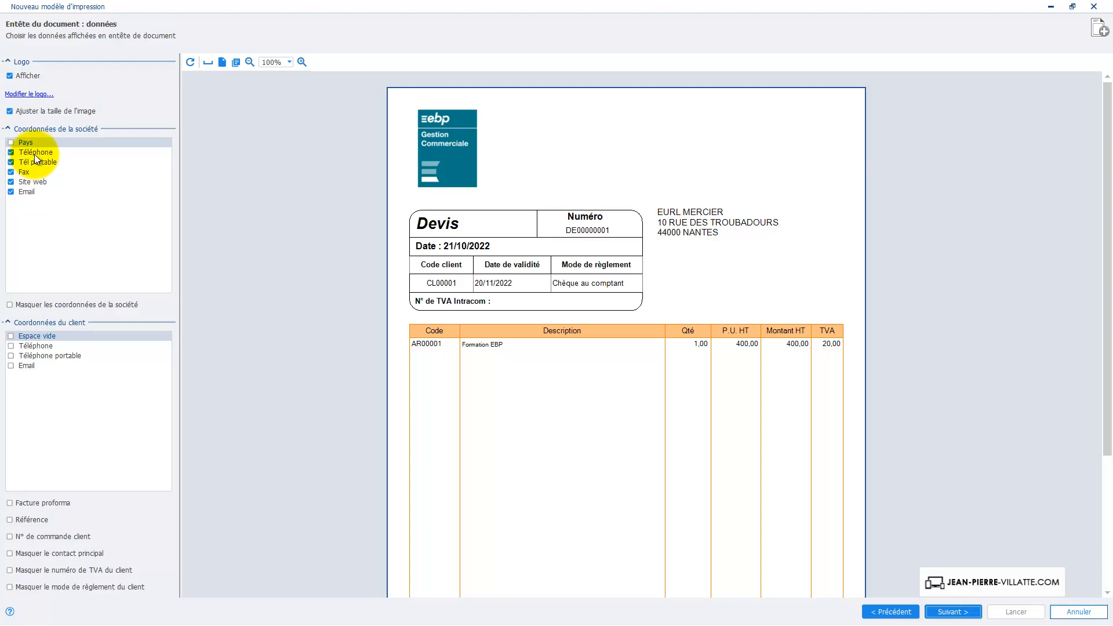
# - Hide the company fax in the header and enable the Facture proforma option
pyautogui.click(11, 172)
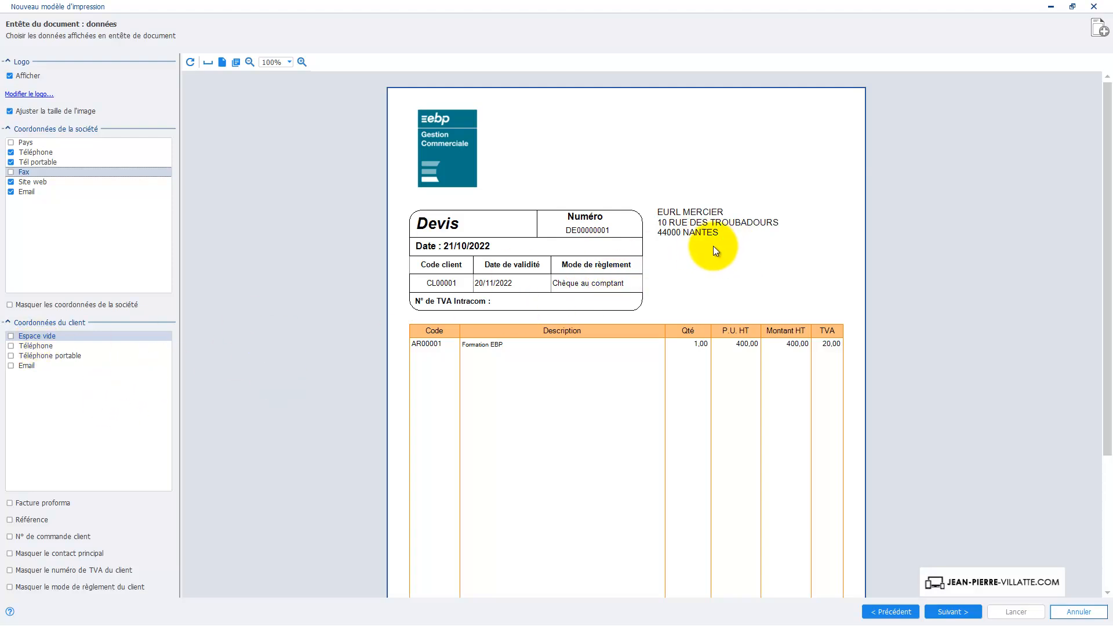
pyautogui.click(59, 503)
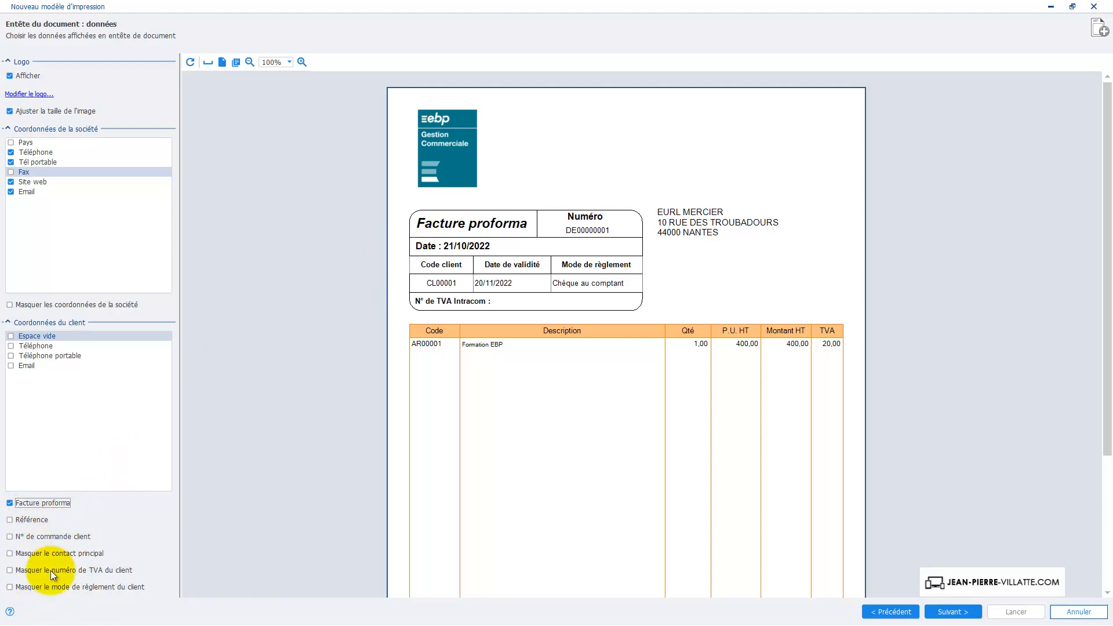
pyautogui.click(959, 612)
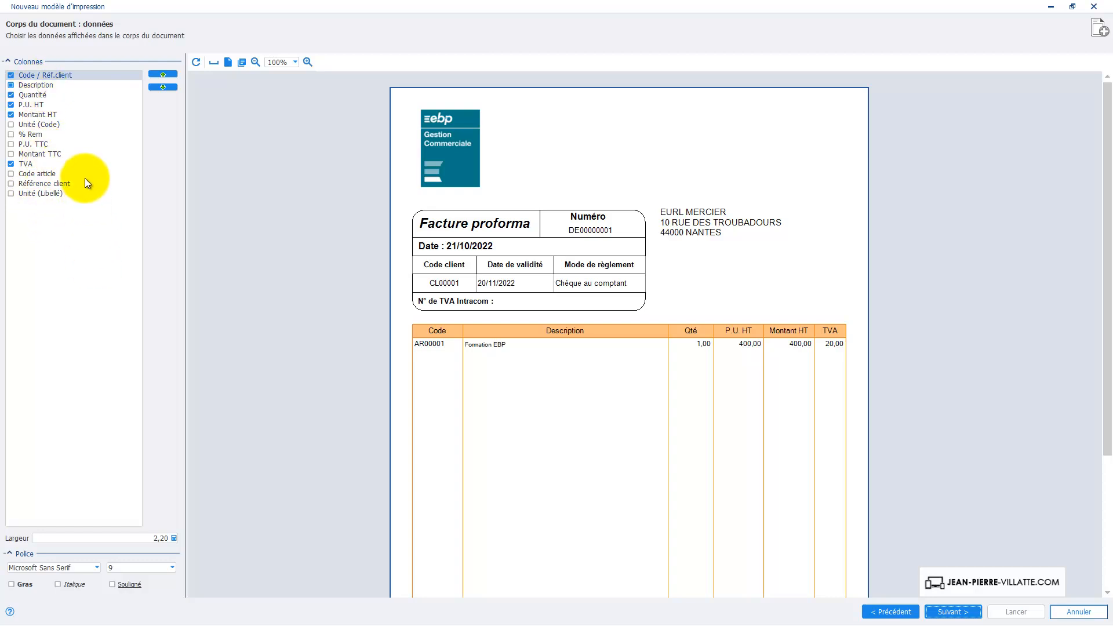
# - Add the Unité (Code) column to the document body and position it right after Quantité
pyautogui.click(10, 125)
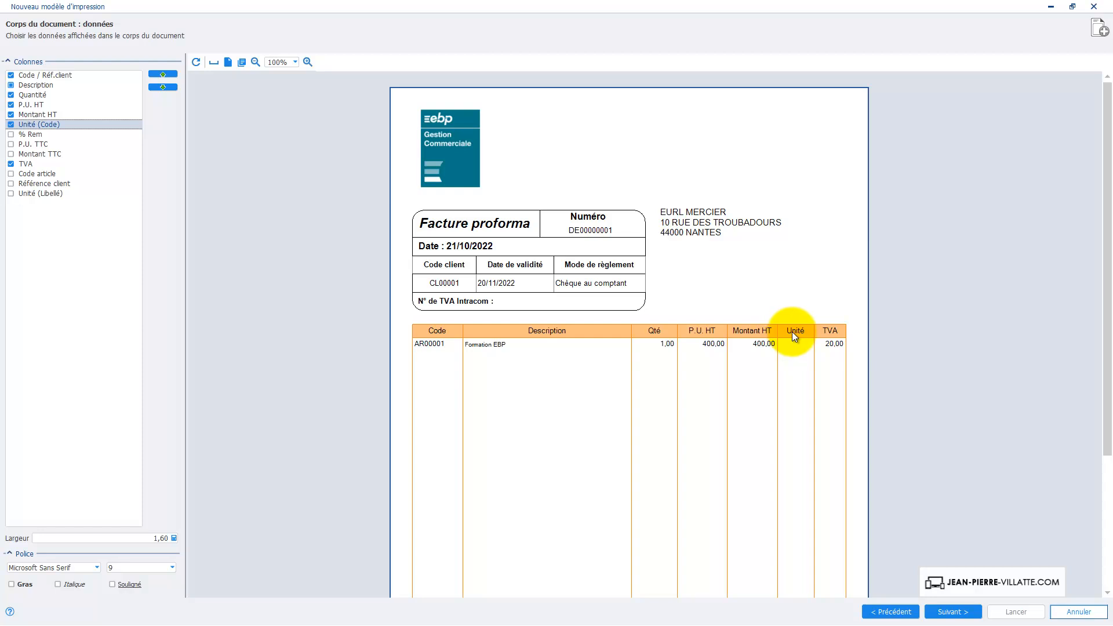
pyautogui.click(157, 86)
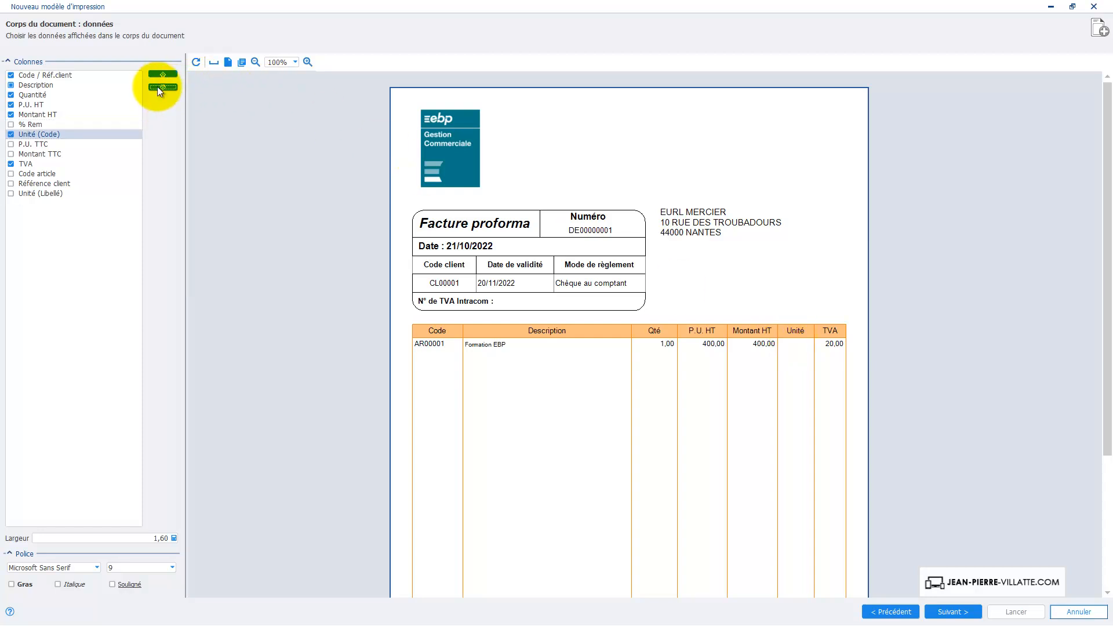
pyautogui.click(158, 87)
pyautogui.click(161, 75)
pyautogui.click(162, 75)
pyautogui.click(161, 75)
pyautogui.click(161, 75)
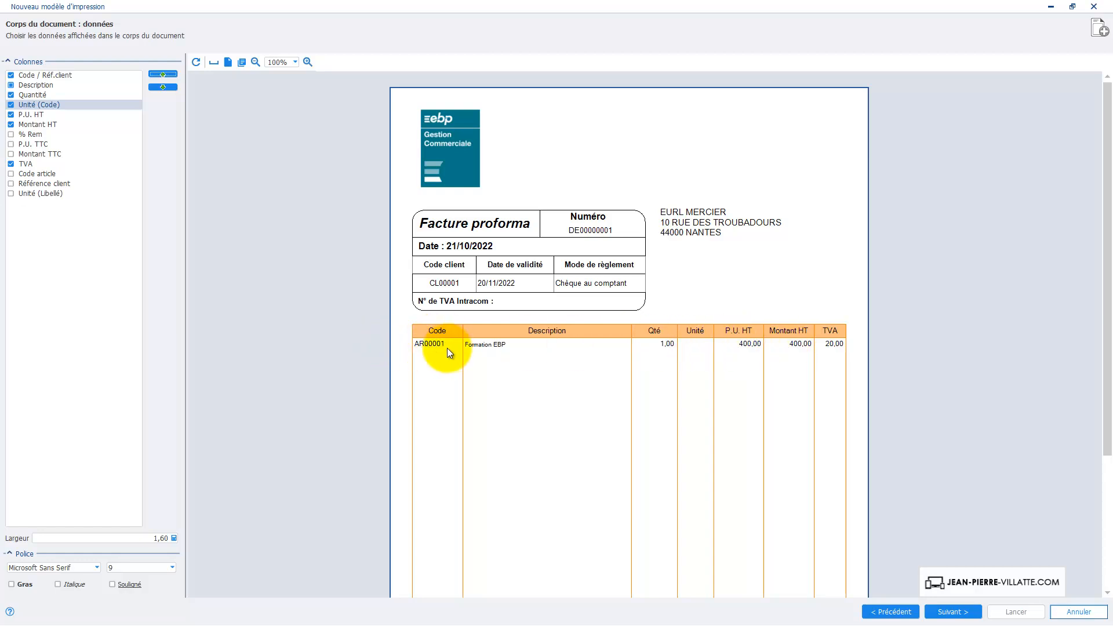
# - Remove the Code / Réf.client column and continue to the footer settings
pyautogui.click(11, 75)
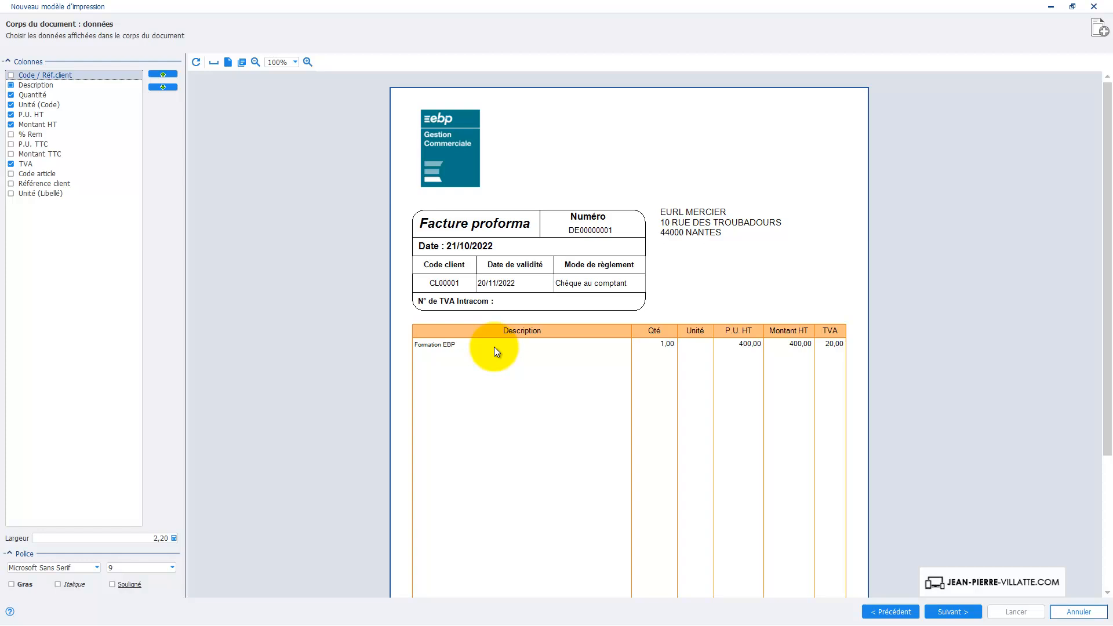
pyautogui.click(949, 613)
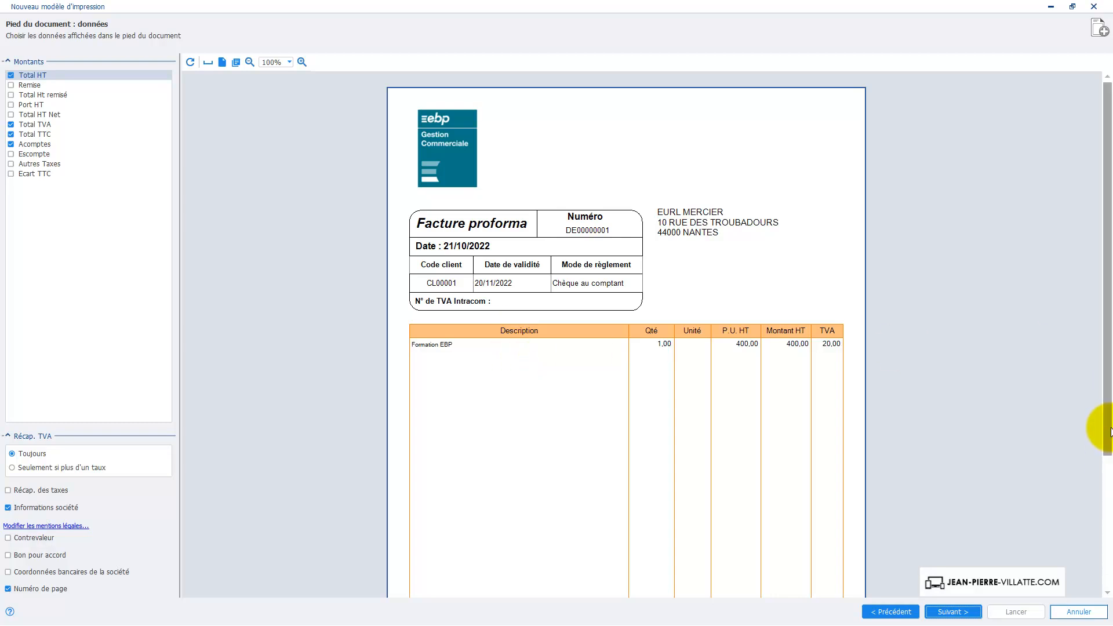
# - Add the Bon pour accord signature block and the company bank details to the footer
pyautogui.moveTo(1109, 430); pyautogui.dragTo(1095, 554)
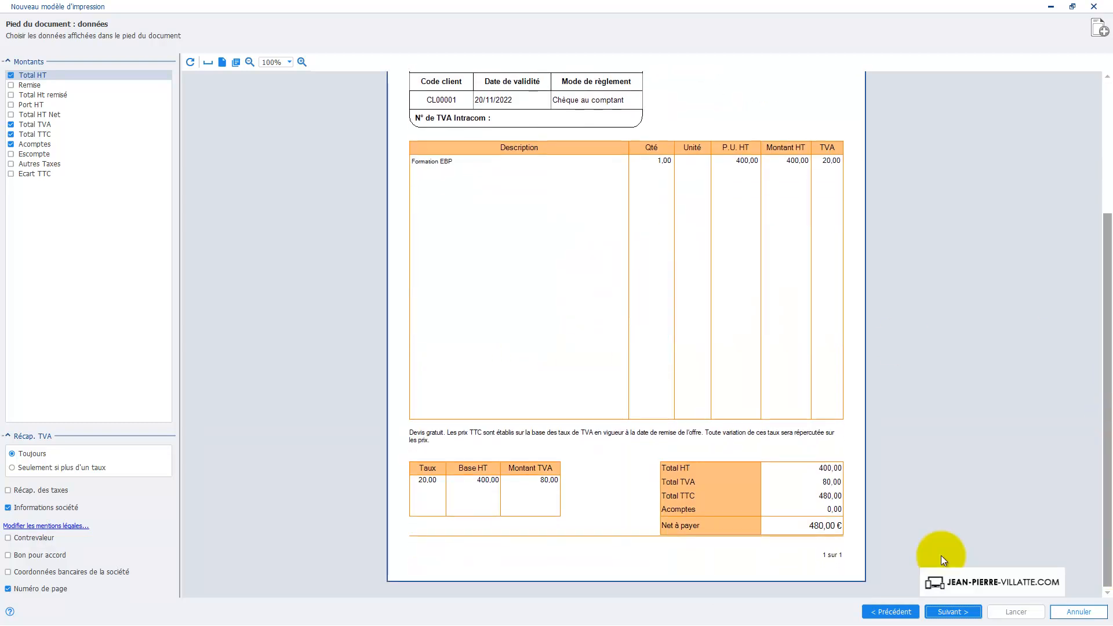
pyautogui.click(40, 556)
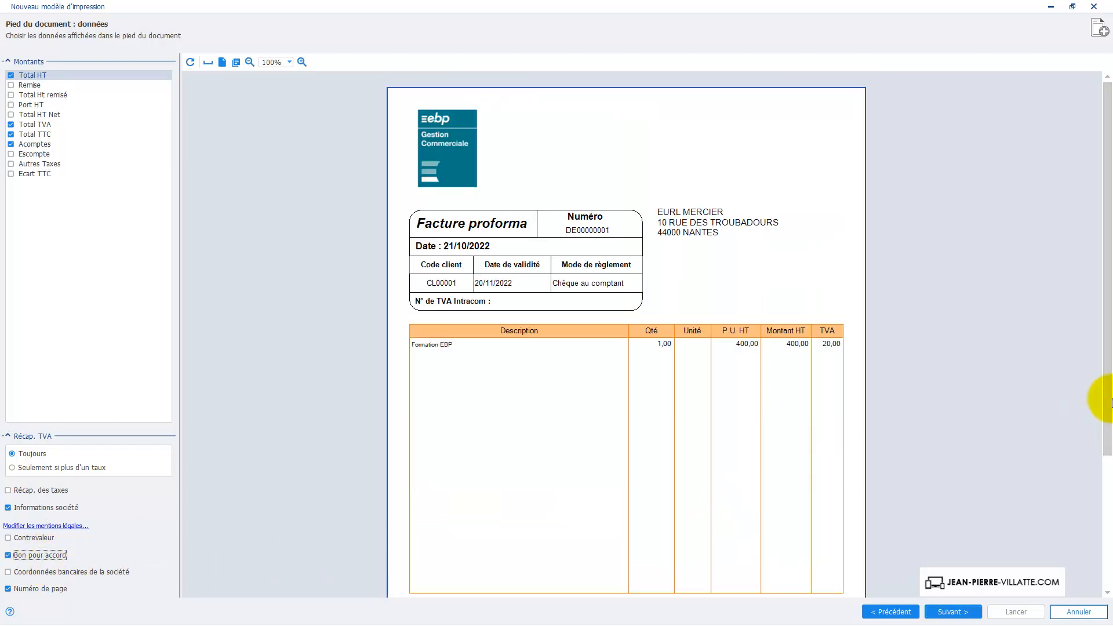
pyautogui.moveTo(1095, 390); pyautogui.dragTo(1105, 540)
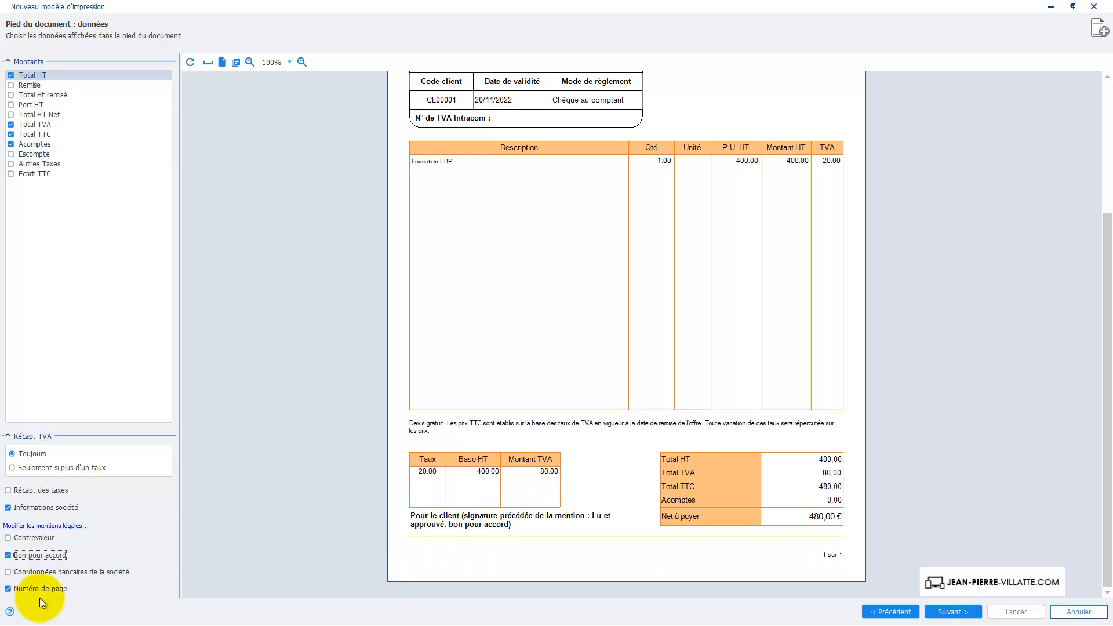
pyautogui.click(68, 572)
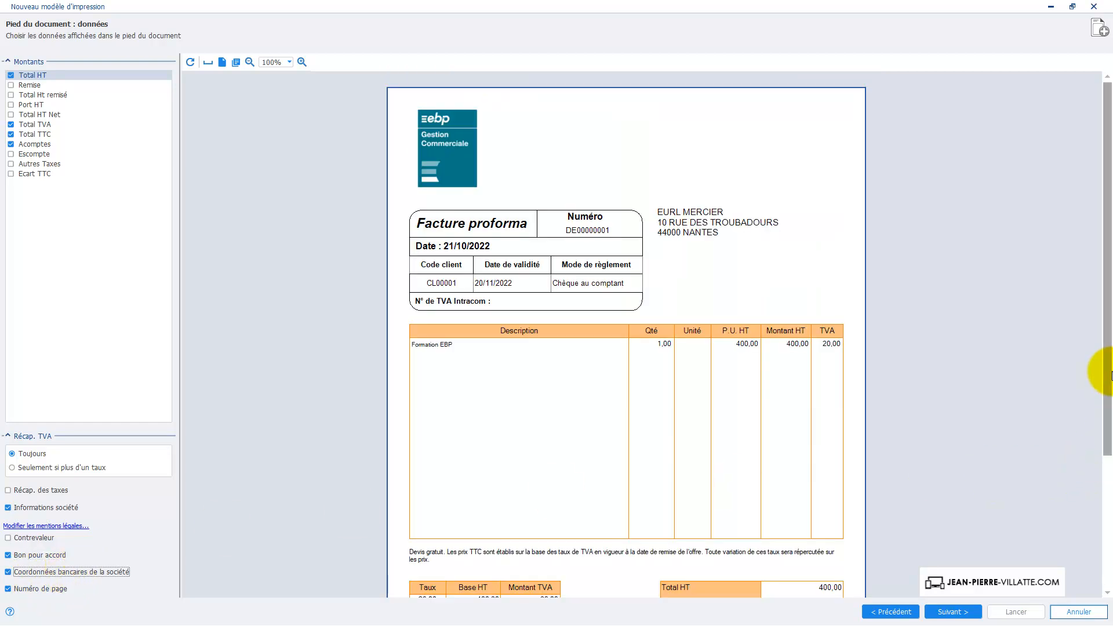
pyautogui.moveTo(1105, 373); pyautogui.dragTo(1108, 559)
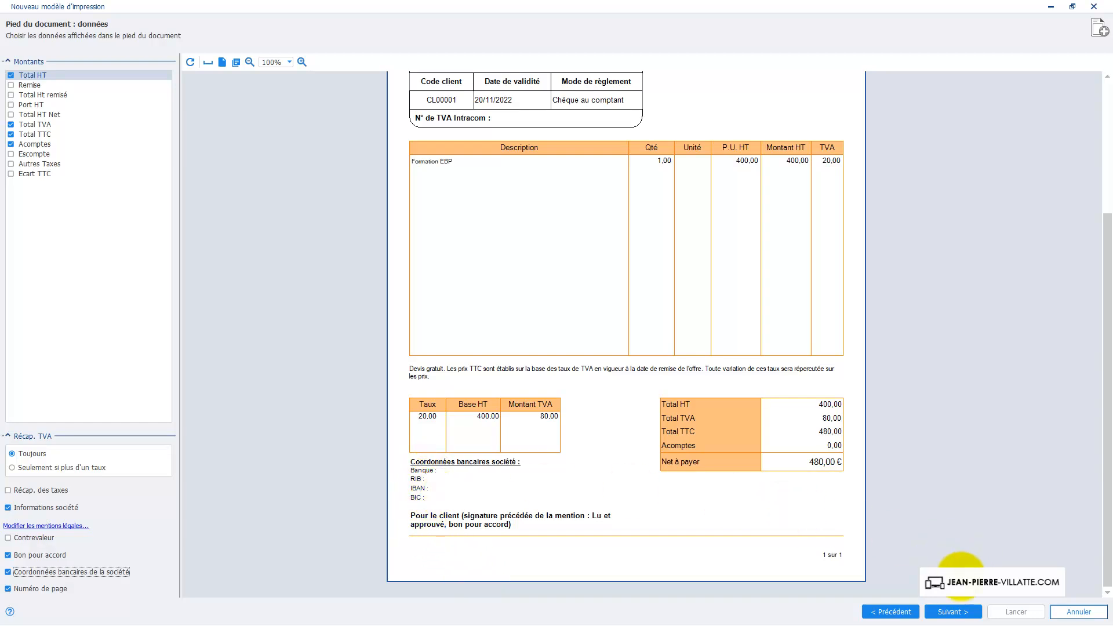
pyautogui.click(952, 614)
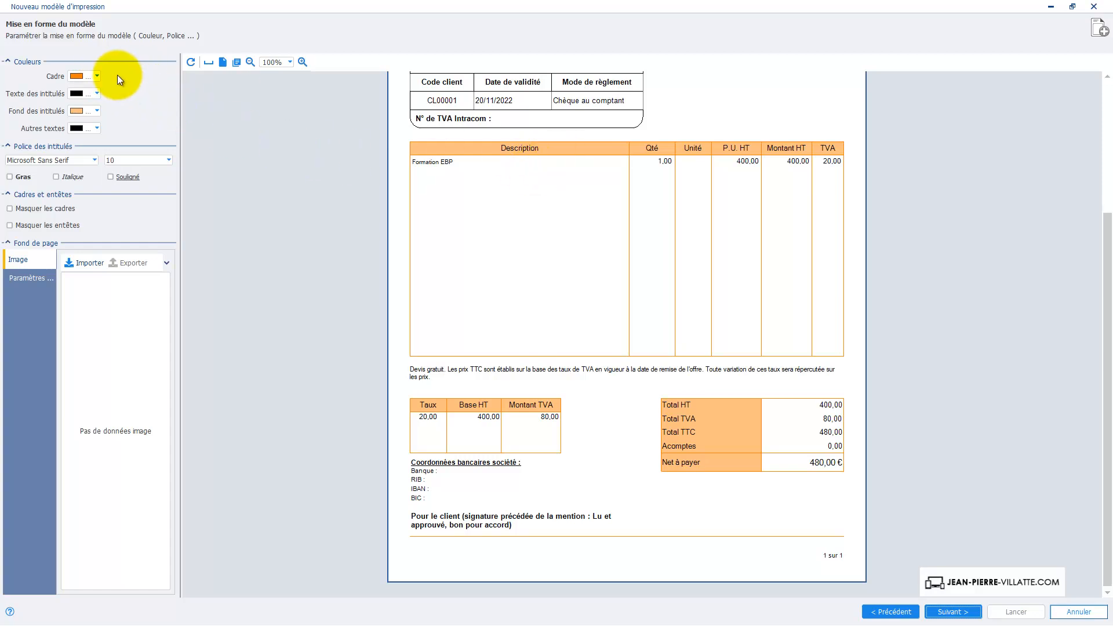
# - Set the frame colour to light grey and the heading background to grey
pyautogui.click(97, 79)
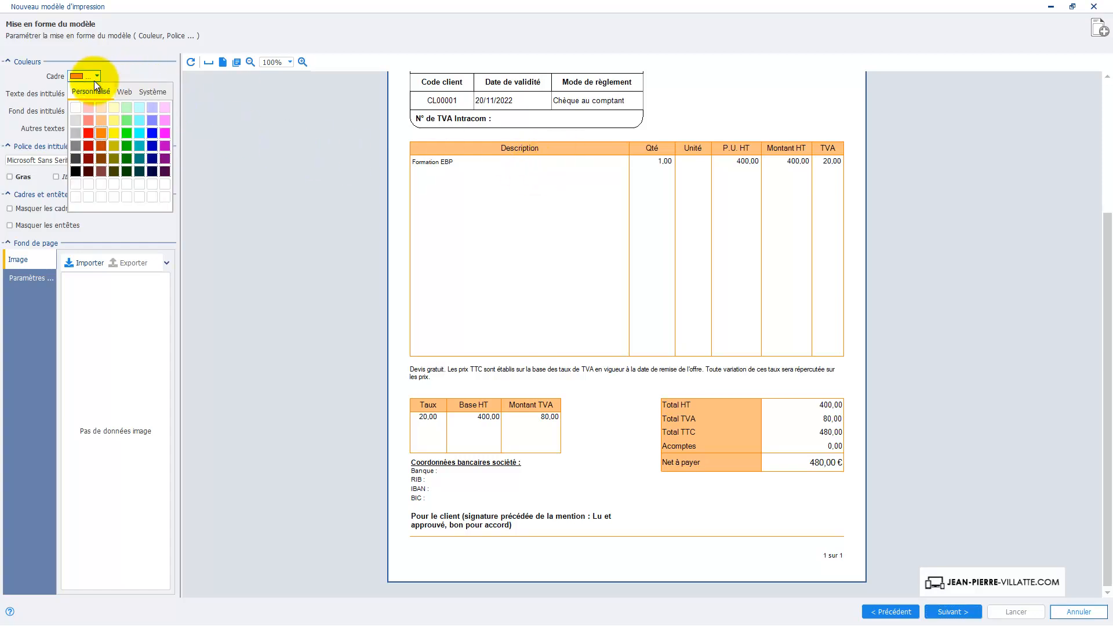
pyautogui.click(76, 120)
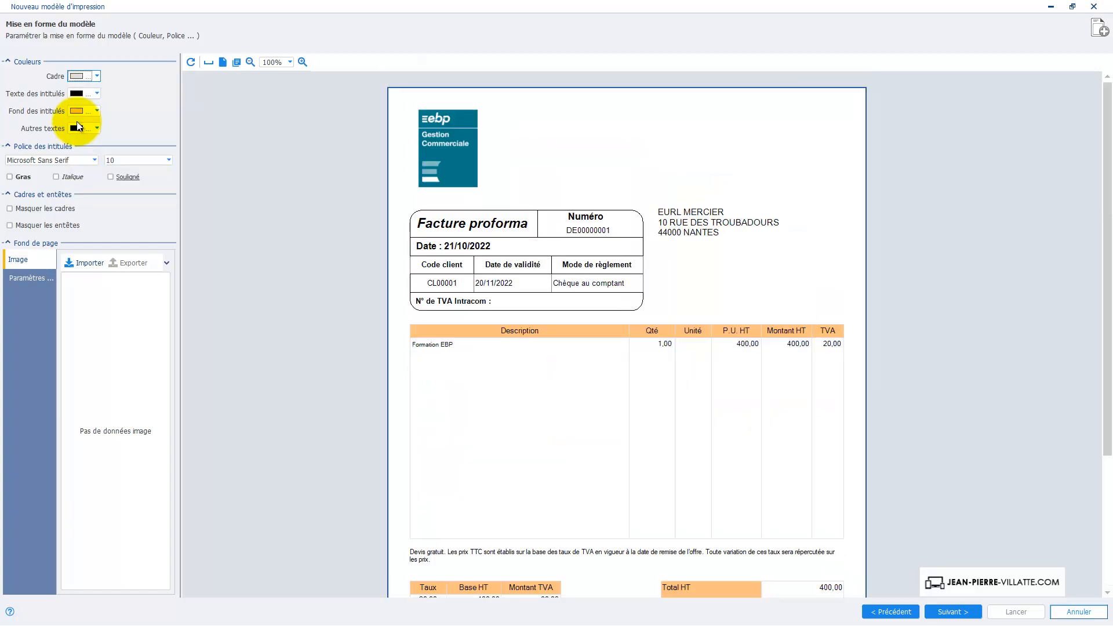
pyautogui.click(93, 110)
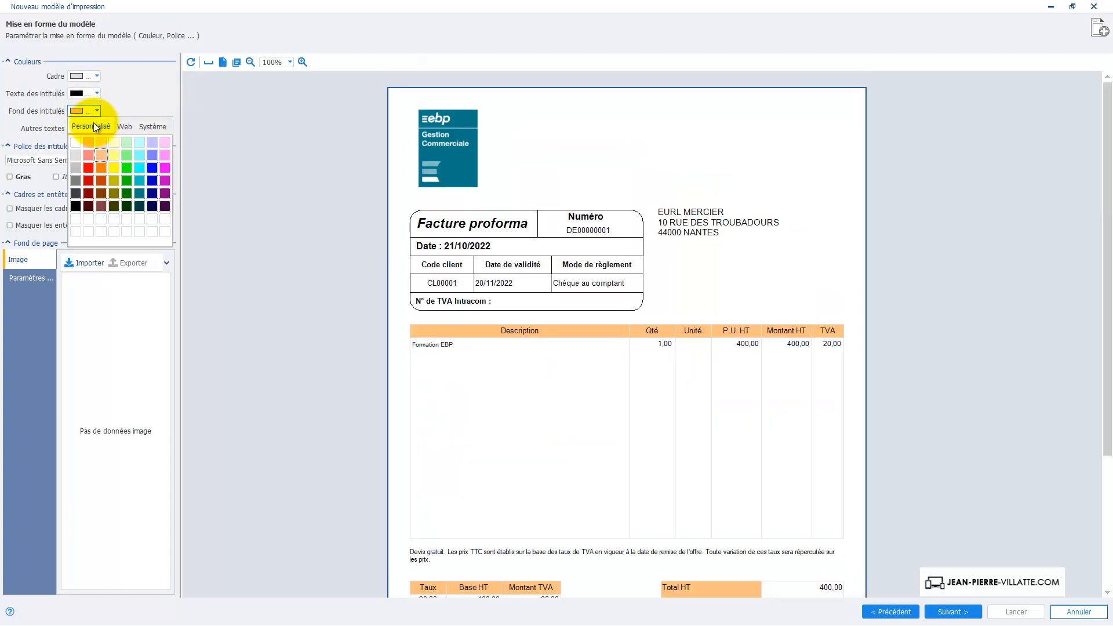
pyautogui.click(78, 155)
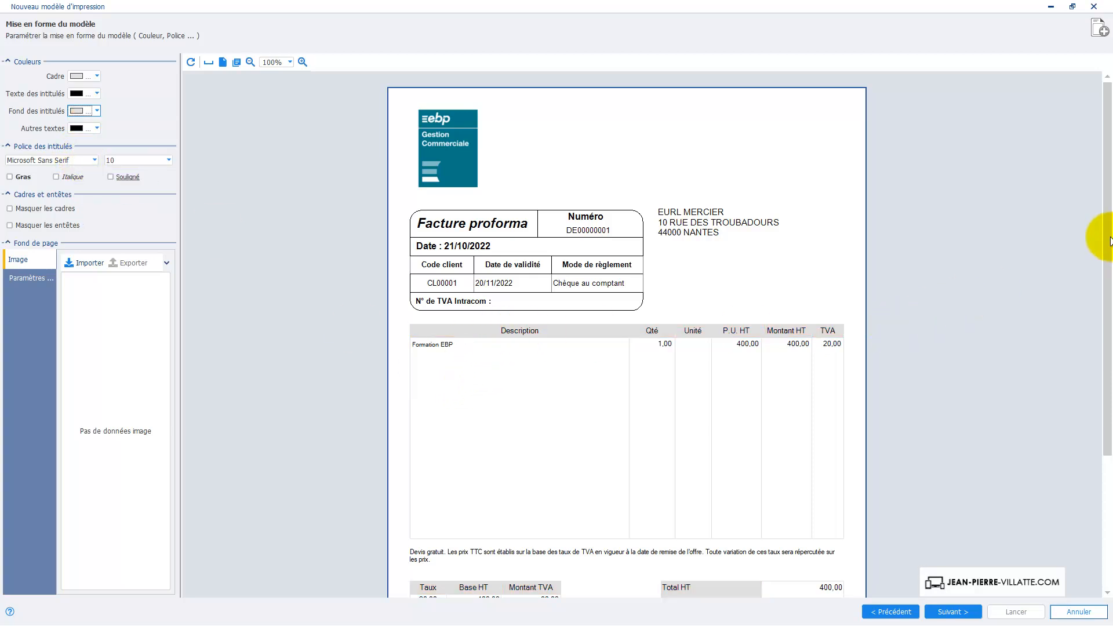
pyautogui.moveTo(1107, 242); pyautogui.dragTo(1106, 324)
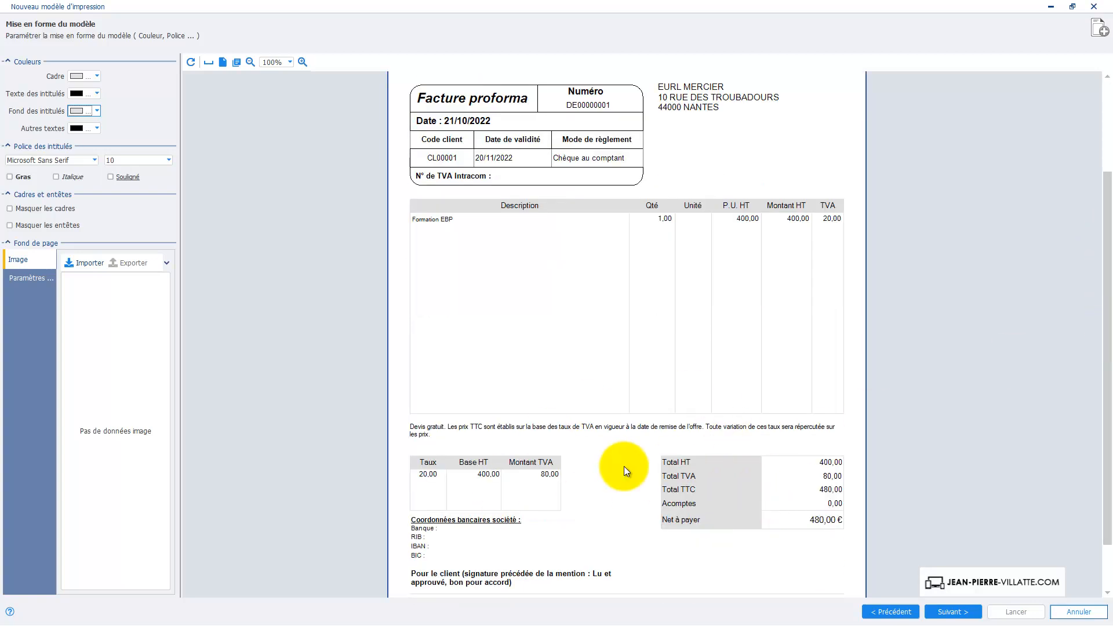
pyautogui.click(951, 612)
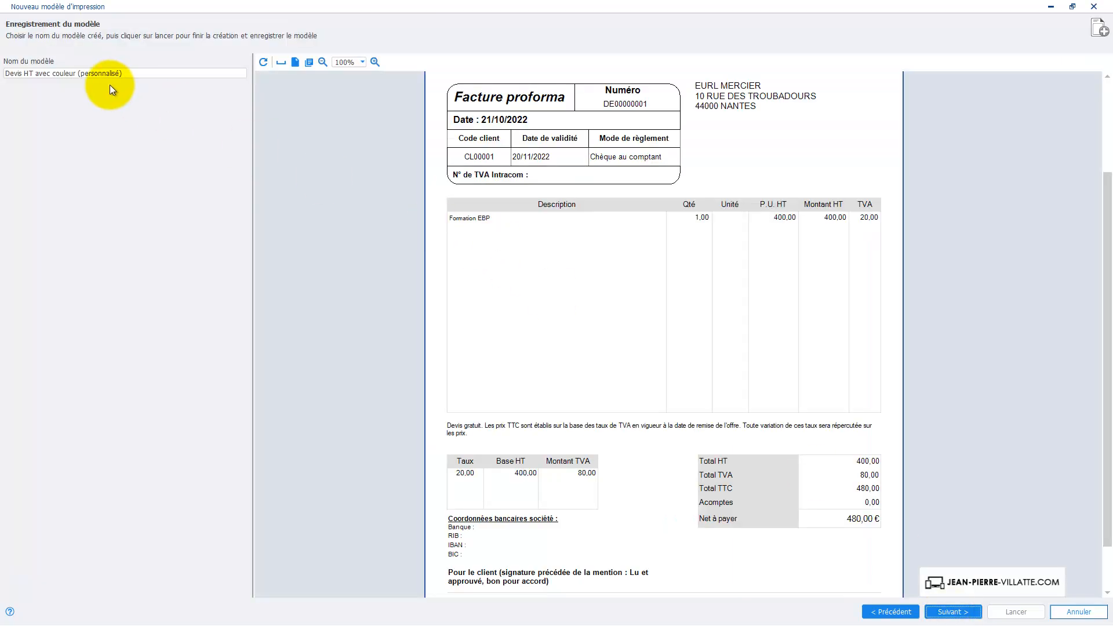
# - Name the new print model Devis HT DEMO
pyautogui.click(128, 75)
pyautogui.click(129, 75)
pyautogui.press('BackSpace')
pyautogui.press('BackSpace')
pyautogui.press('BackSpace')
pyautogui.press('BackSpace')
pyautogui.press('BackSpace')
pyautogui.press('BackSpace')
pyautogui.press('BackSpace')
pyautogui.press('BackSpace')
pyautogui.press('BackSpace')
pyautogui.press('BackSpace')
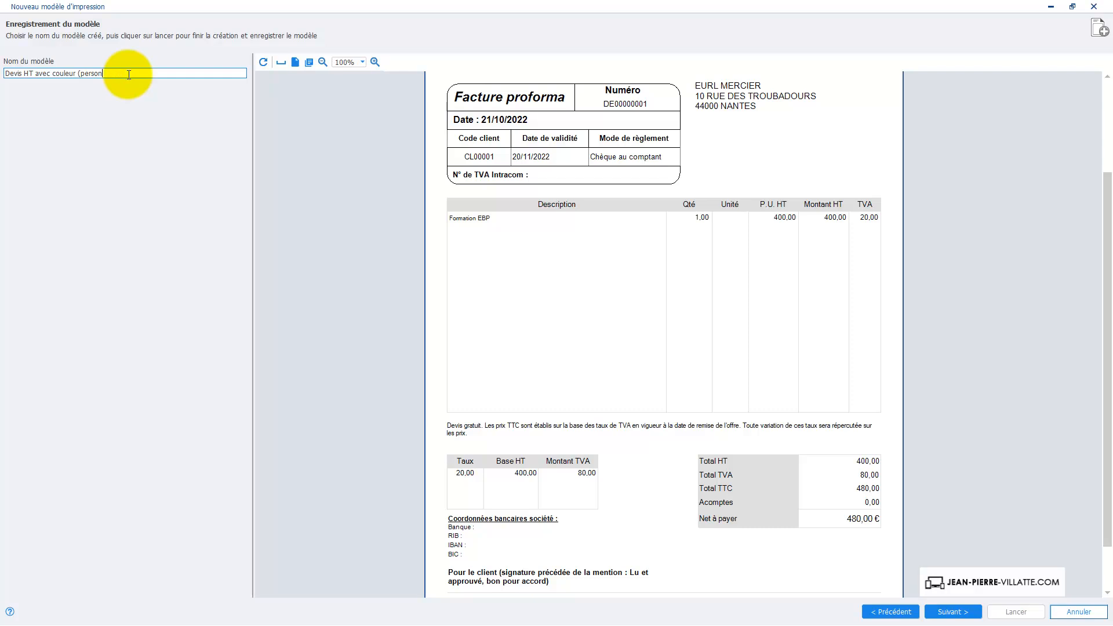
pyautogui.press('BackSpace')
pyautogui.press('BackSpace')
pyautogui.press('BackSpace')
pyautogui.press('BackSpace')
pyautogui.press('BackSpace')
pyautogui.press('BackSpace')
pyautogui.press('BackSpace')
pyautogui.press('BackSpace')
pyautogui.press('BackSpace')
pyautogui.press('BackSpace')
pyautogui.press('BackSpace')
pyautogui.press('BackSpace')
pyautogui.press('BackSpace')
pyautogui.press('BackSpace')
pyautogui.press('BackSpace')
pyautogui.press('BackSpace')
pyautogui.press('BackSpace')
pyautogui.write('DEMO')
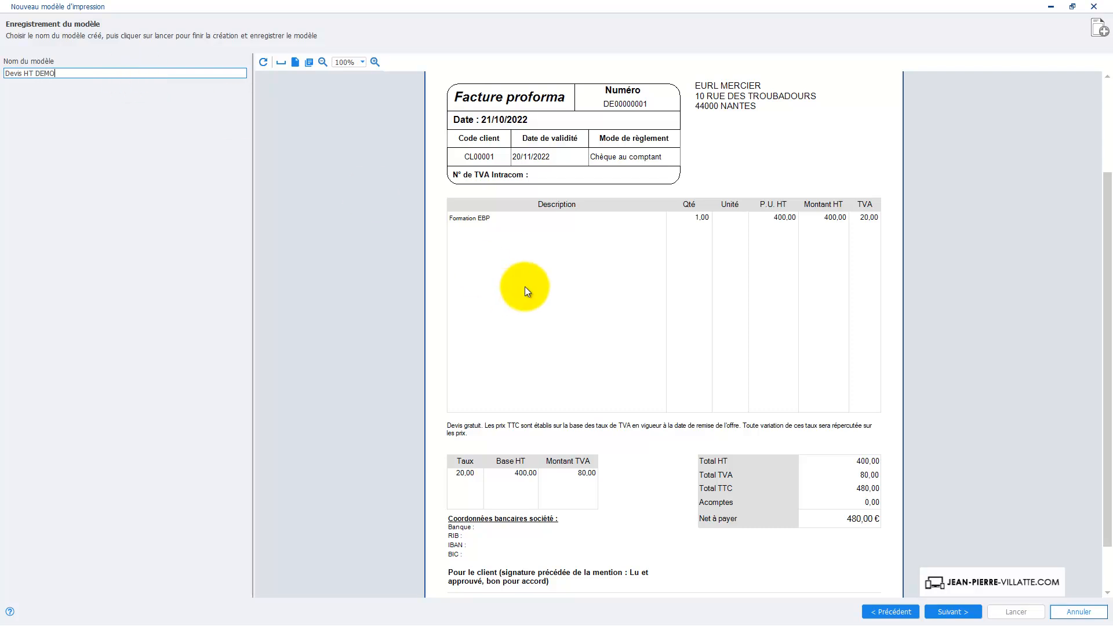
# - Launch the creation of the print model and close the wizard
pyautogui.click(951, 613)
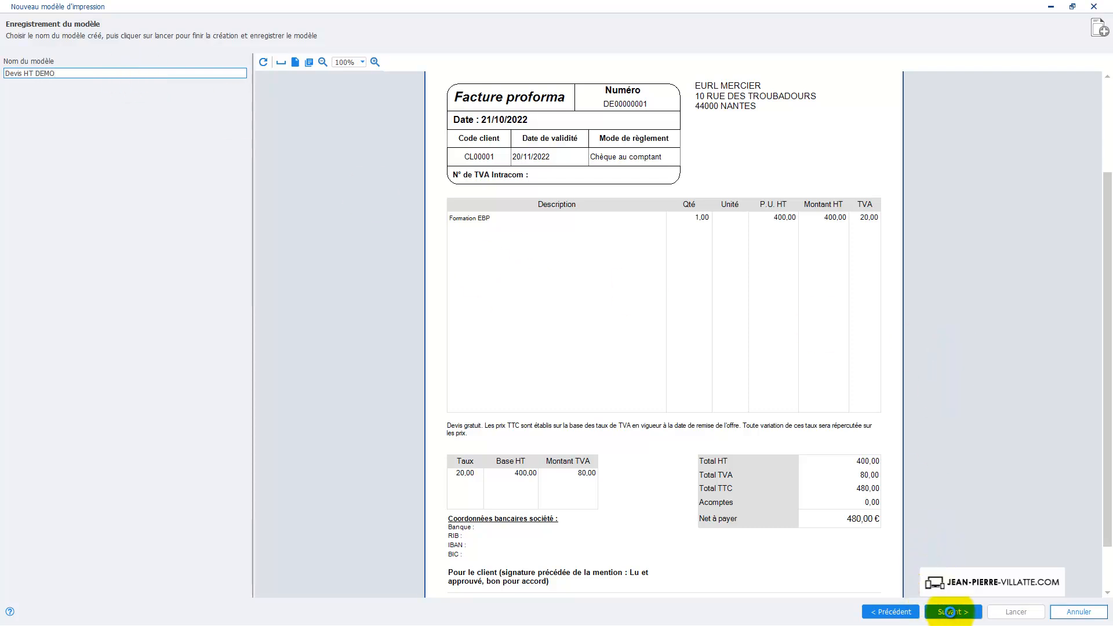
pyautogui.click(995, 614)
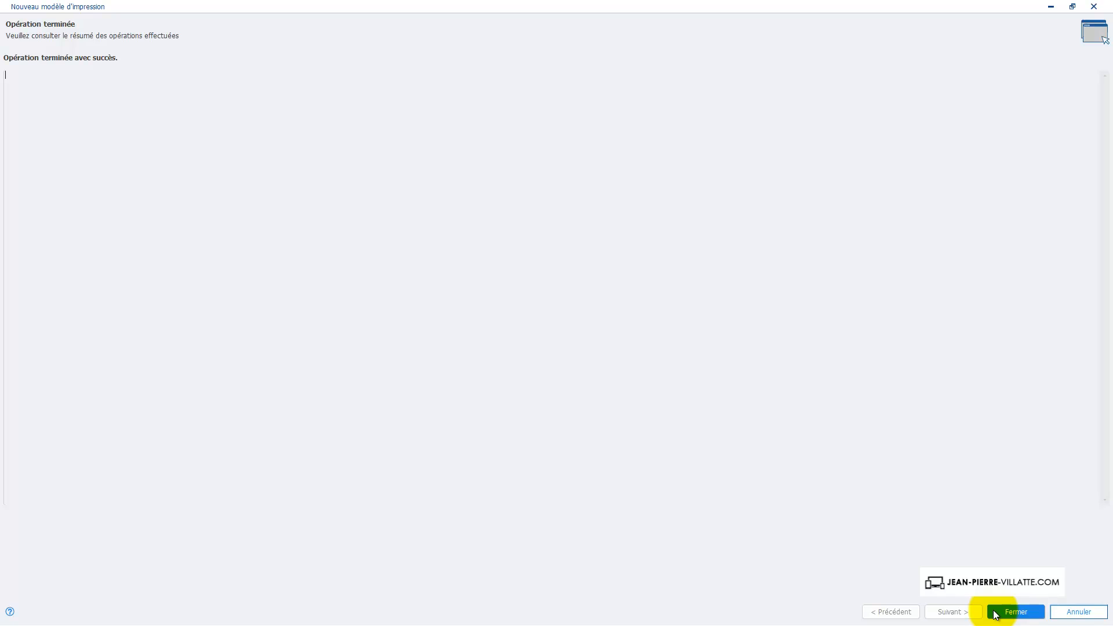
pyautogui.click(995, 613)
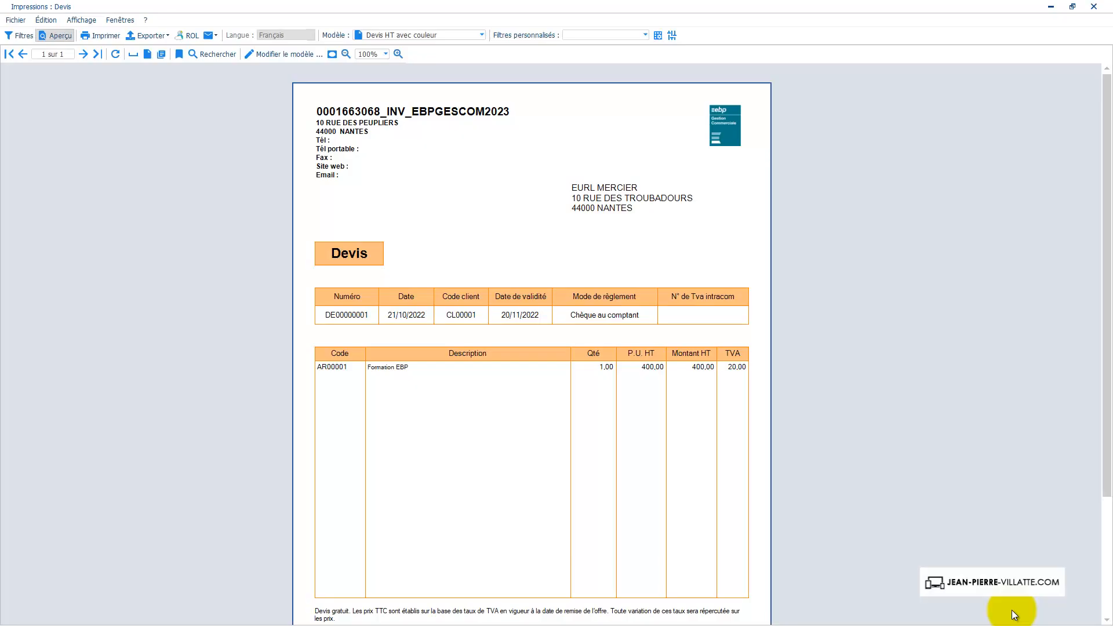
# - Apply the Devis HT DEMO model to the quote preview
pyautogui.click(481, 35)
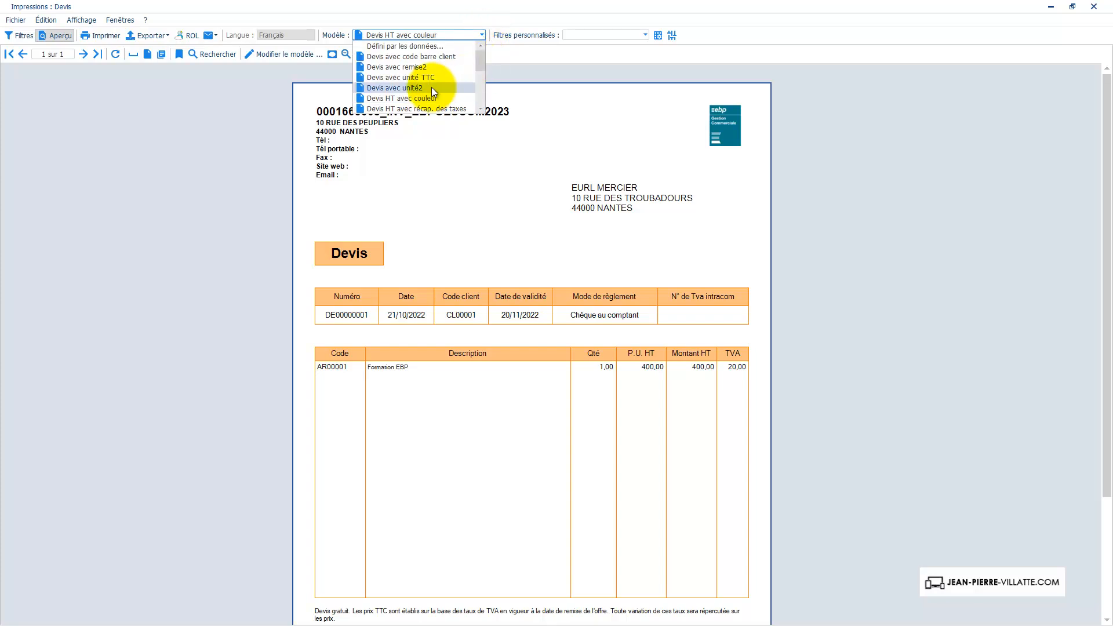
pyautogui.moveTo(481, 56); pyautogui.dragTo(481, 76)
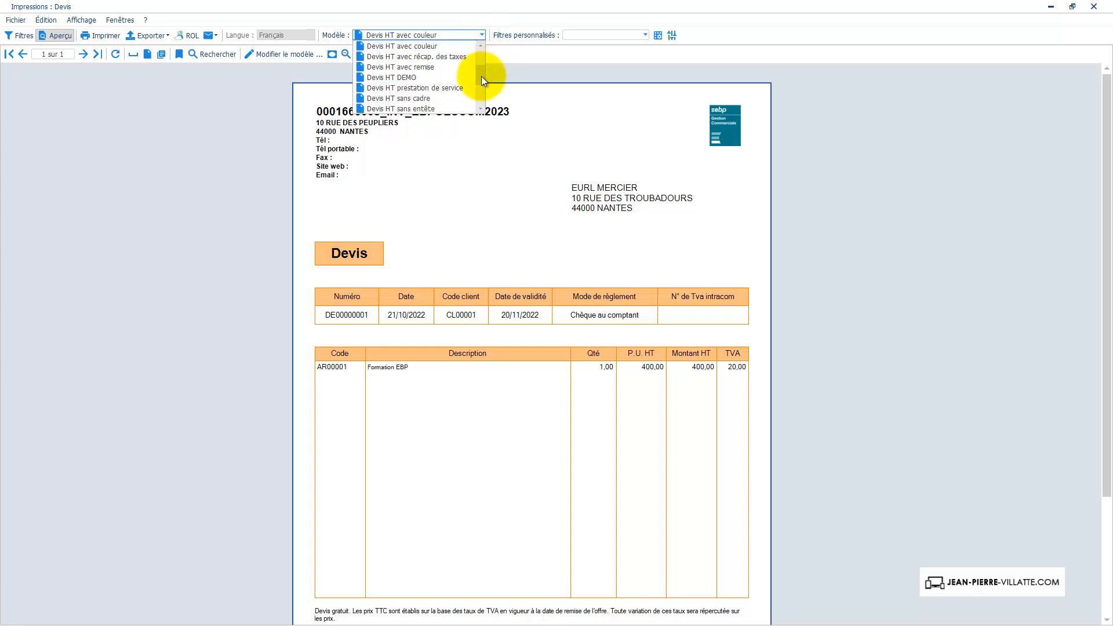
pyautogui.click(435, 77)
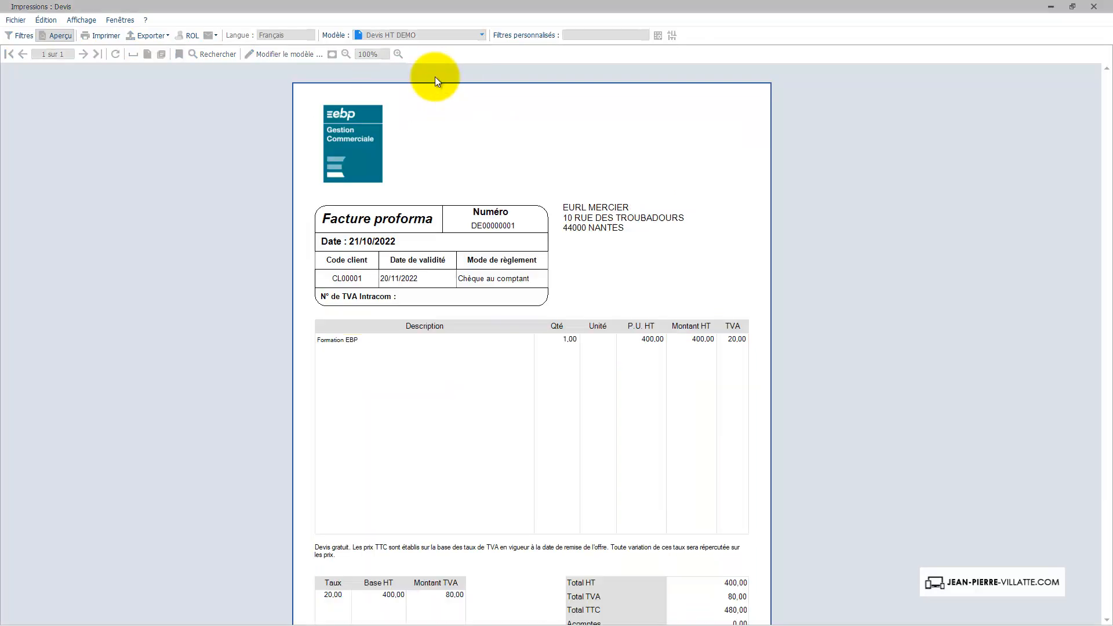